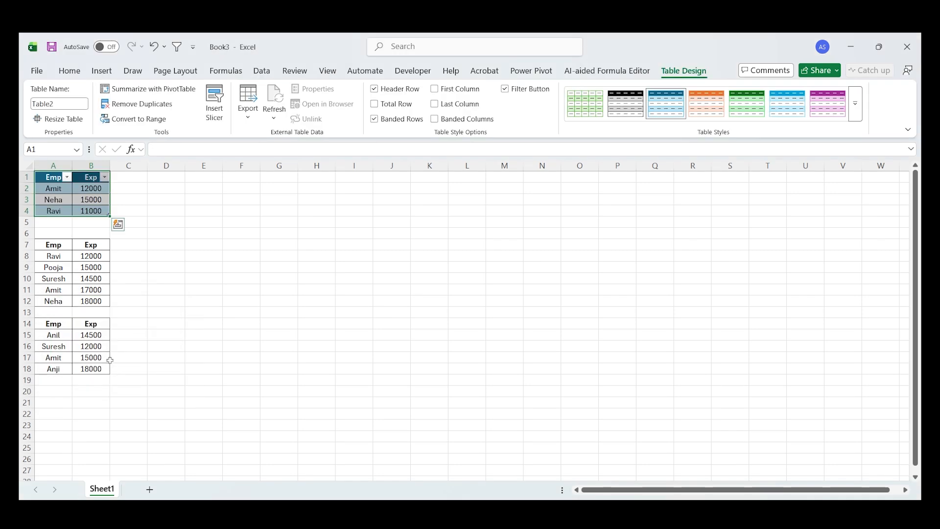
# Undo the previous table creation and load the first range A1:B4 into Power Query as a table with headers.
pyautogui.hotkey('ctrl', 'z')
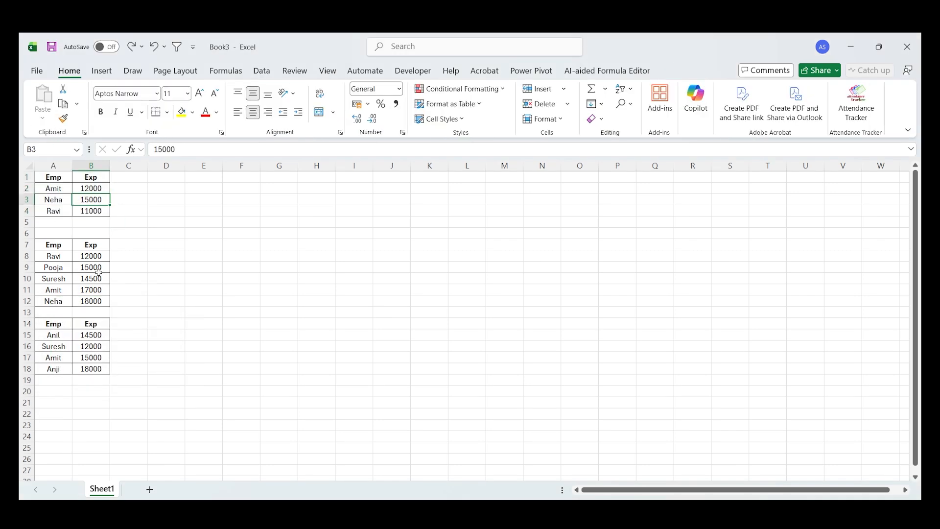
pyautogui.click(261, 71)
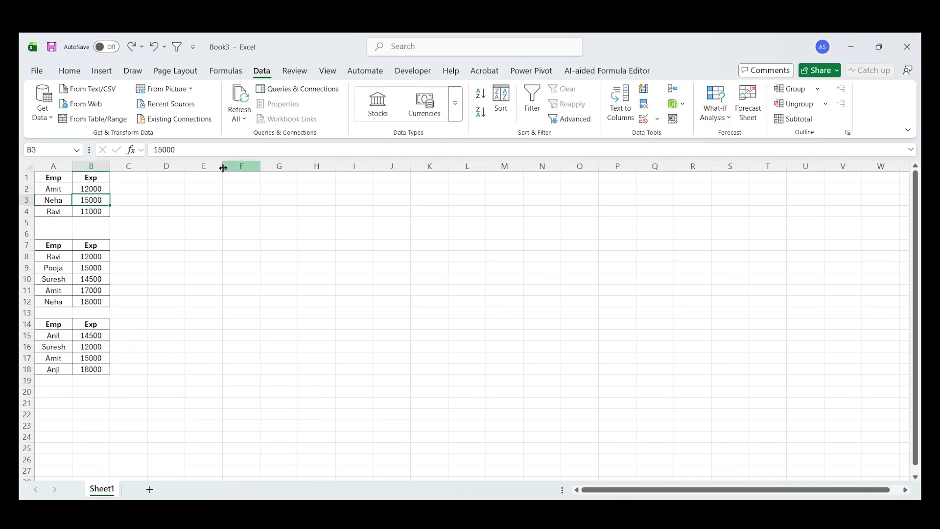
pyautogui.click(96, 120)
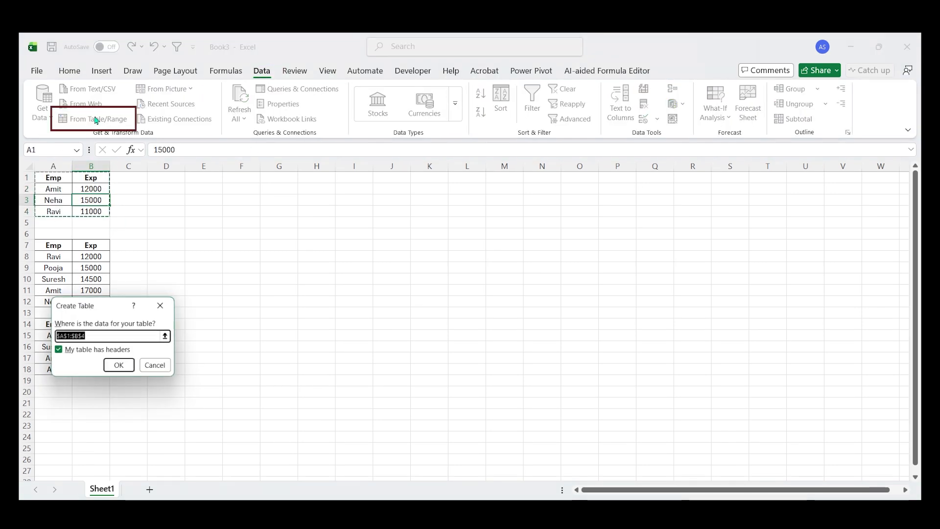
pyautogui.click(120, 366)
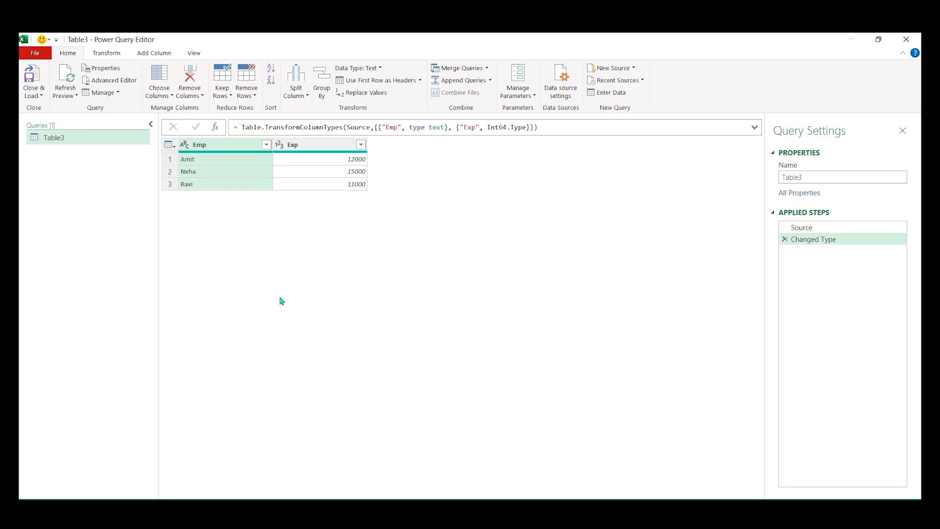
# Rename the query for the first table as Jan.
pyautogui.doubleClick(58, 137)
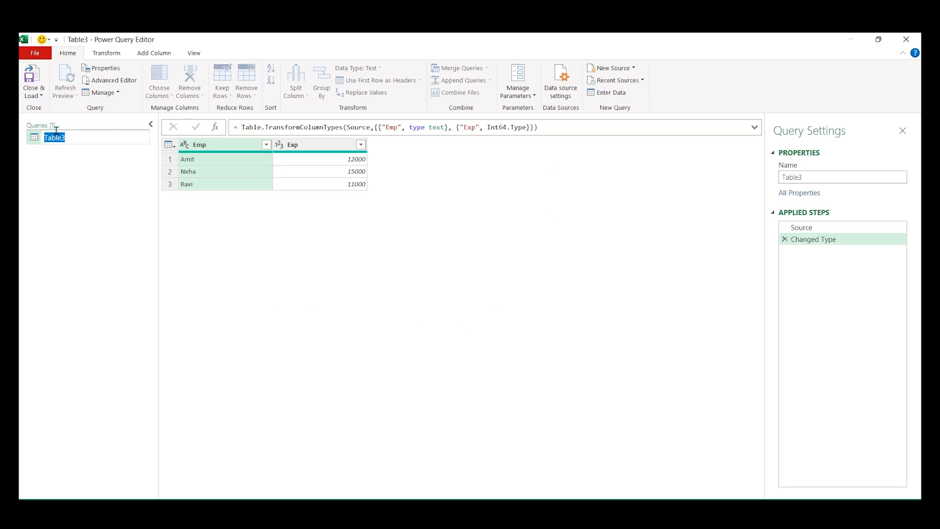
pyautogui.write('Jan')
pyautogui.press('Return')
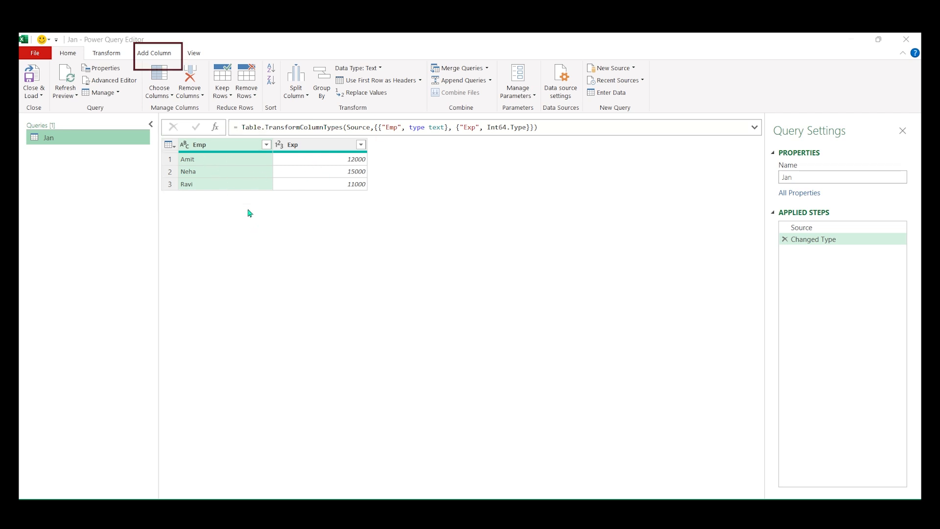
# Add a custom column named Month to the Jan query with the formula = "Jan".
pyautogui.click(156, 58)
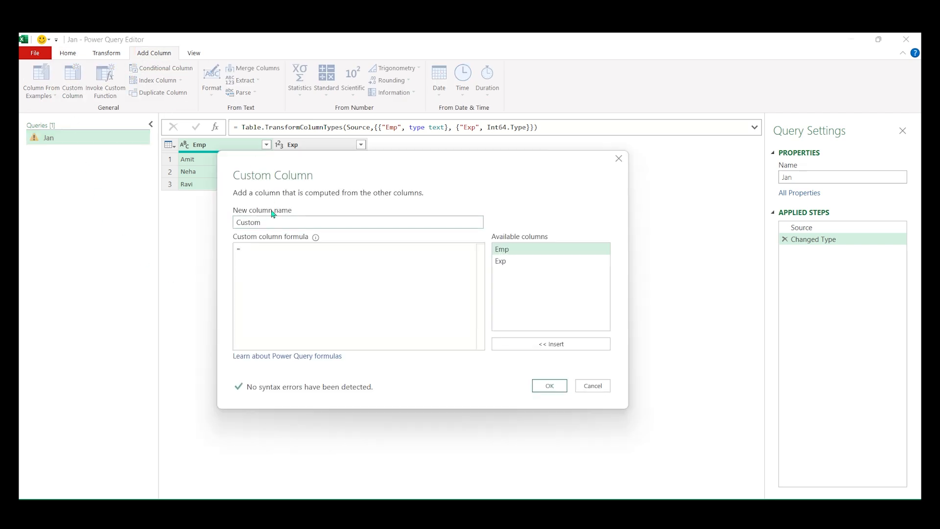
pyautogui.doubleClick(272, 226)
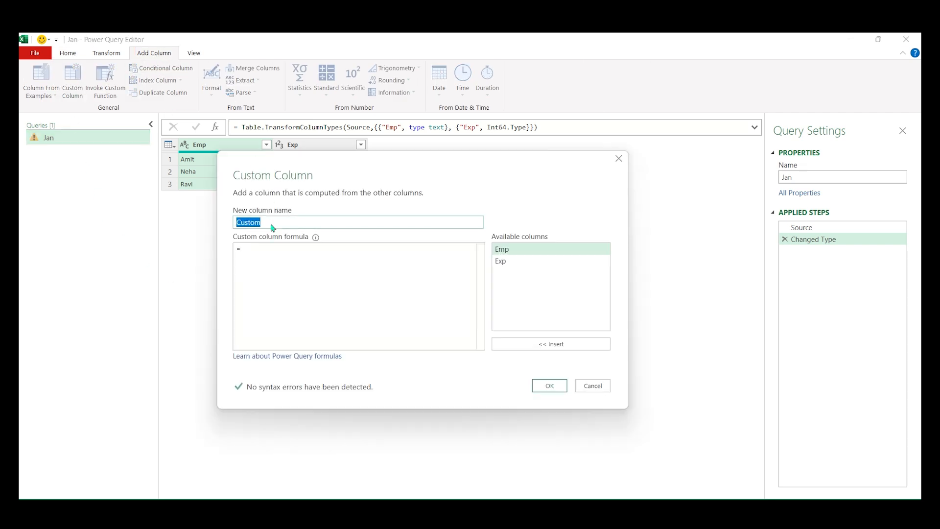
pyautogui.write('Month')
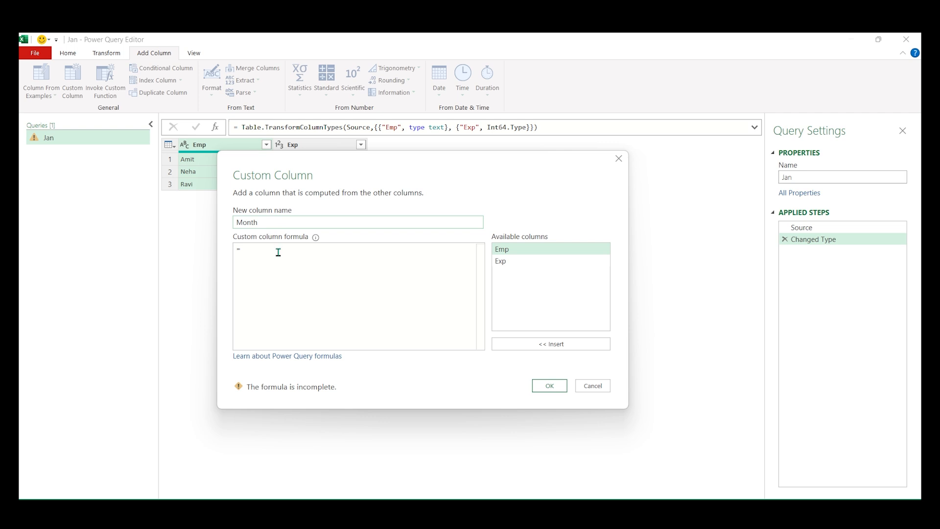
pyautogui.click(278, 252)
pyautogui.write('"Jan')
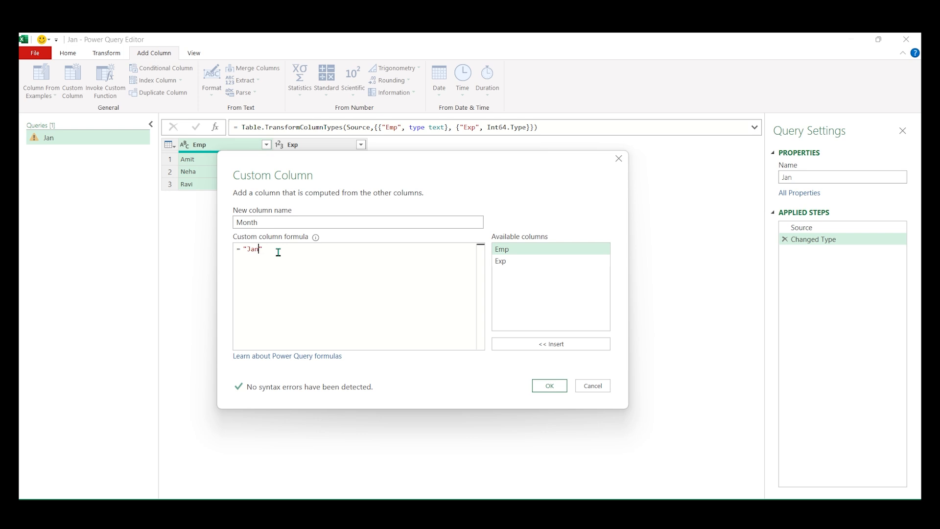
pyautogui.click(545, 387)
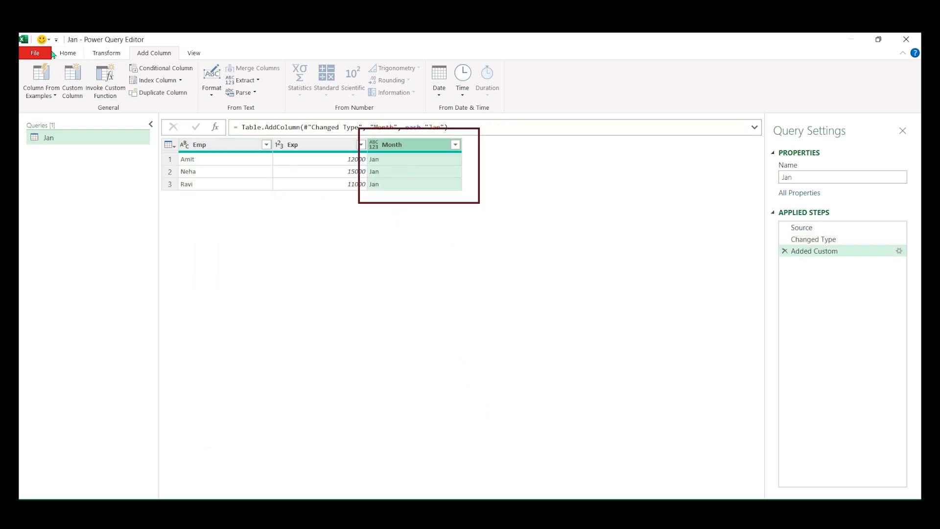
# Close the query editor and load the Jan query with the Only Create Connection option.
pyautogui.click(68, 53)
pyautogui.click(31, 95)
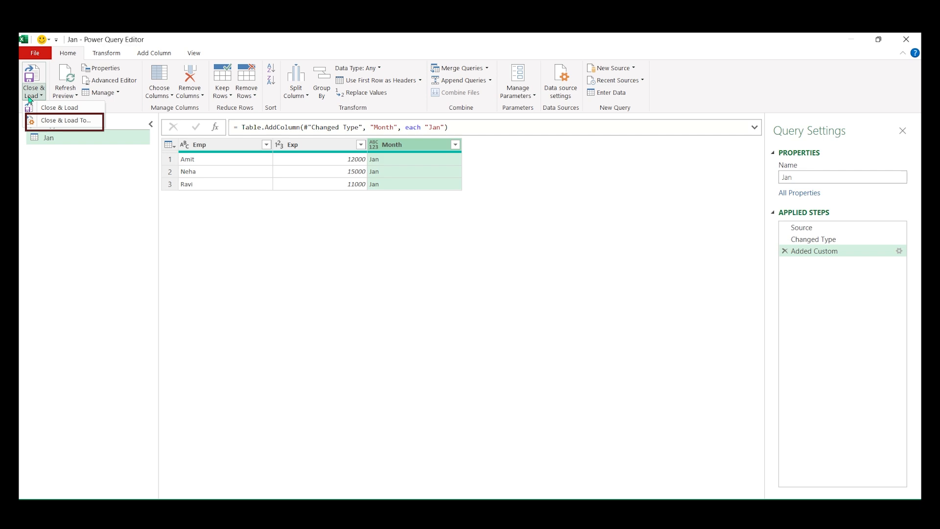
pyautogui.click(65, 120)
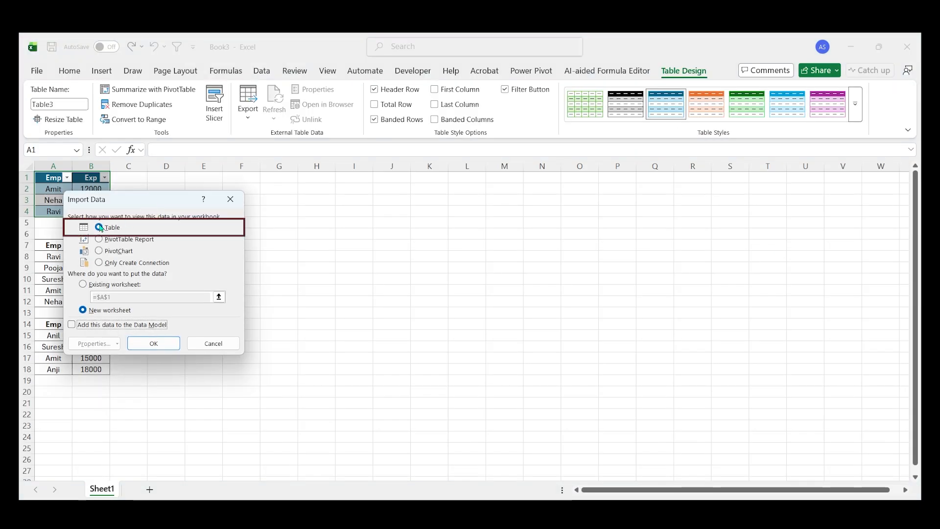
pyautogui.click(100, 263)
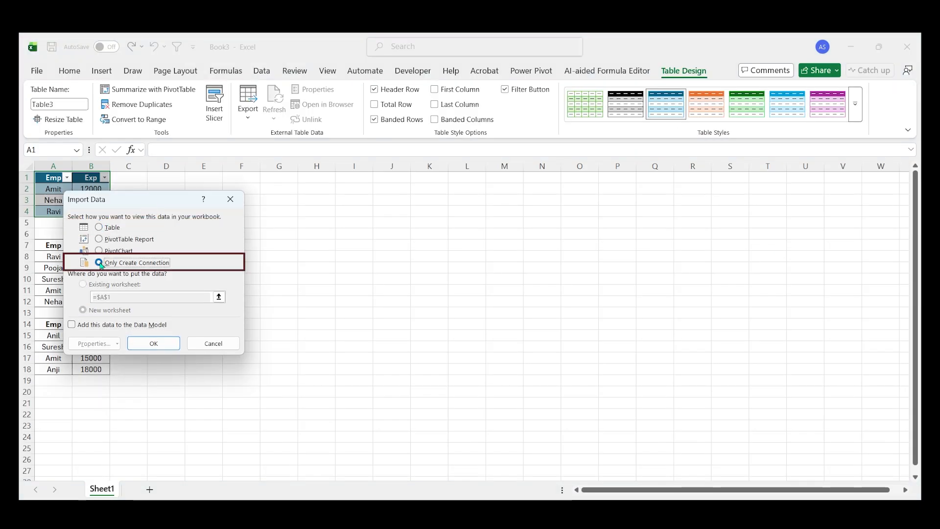
pyautogui.click(153, 344)
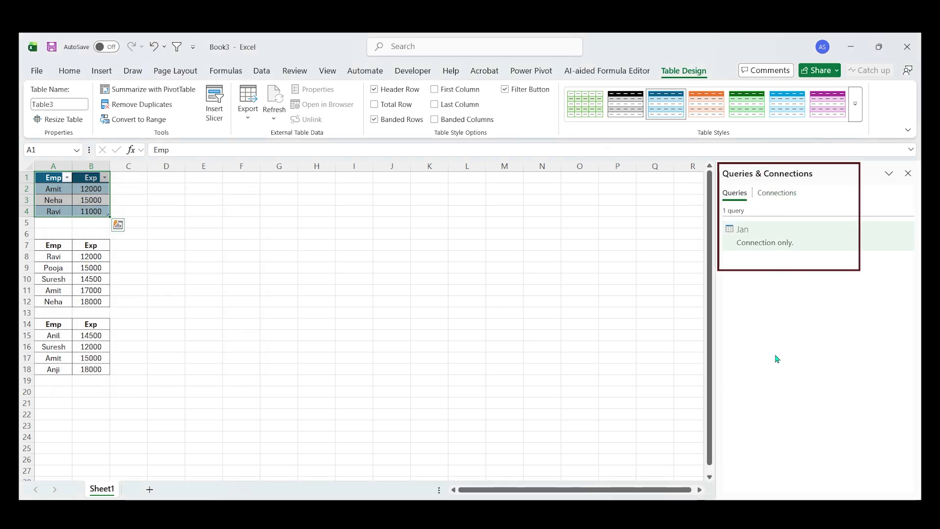
# Load the second range A7:B12 into Power Query as a table with headers and rename its query as Feb.
pyautogui.click(68, 278)
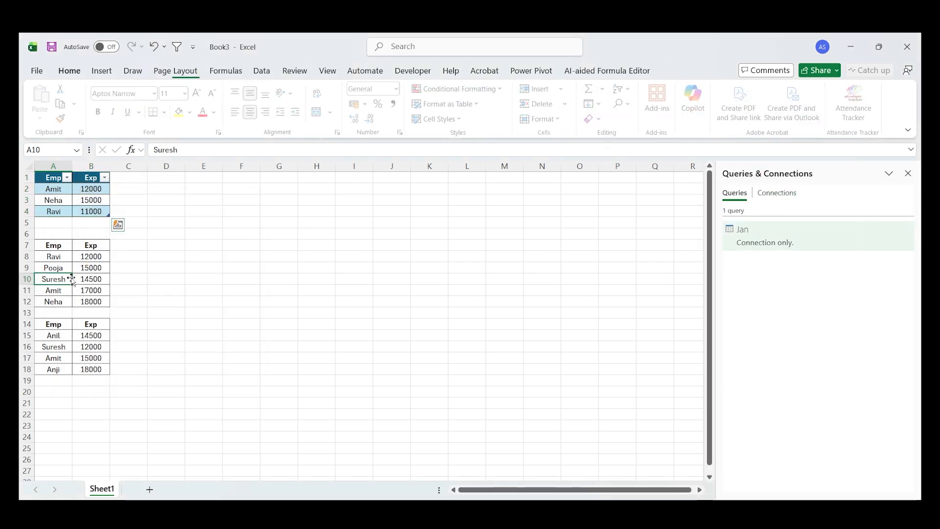
pyautogui.click(262, 71)
pyautogui.click(109, 120)
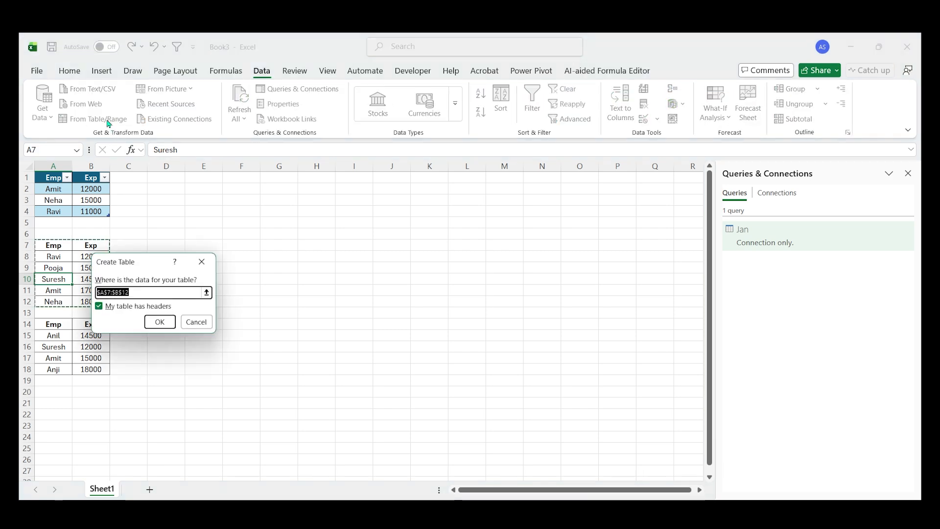
pyautogui.click(160, 323)
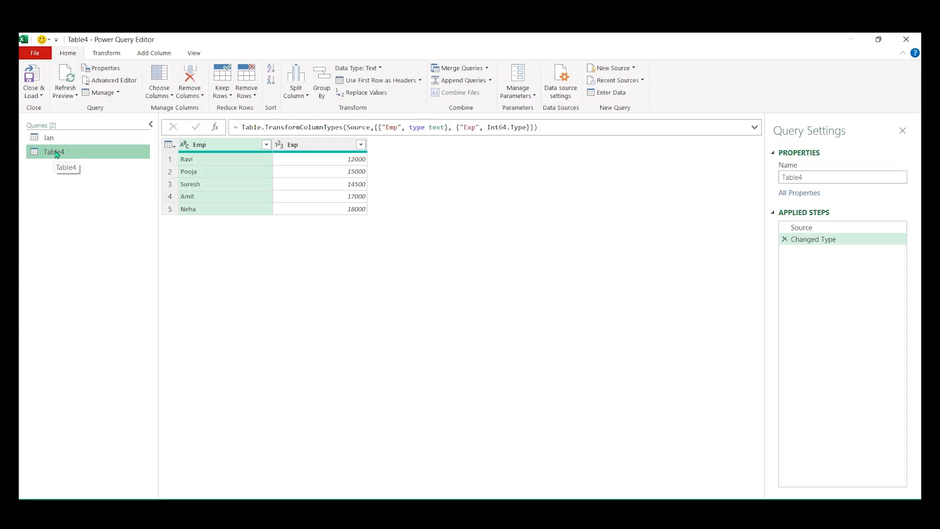
pyautogui.doubleClick(55, 152)
pyautogui.write('Feb')
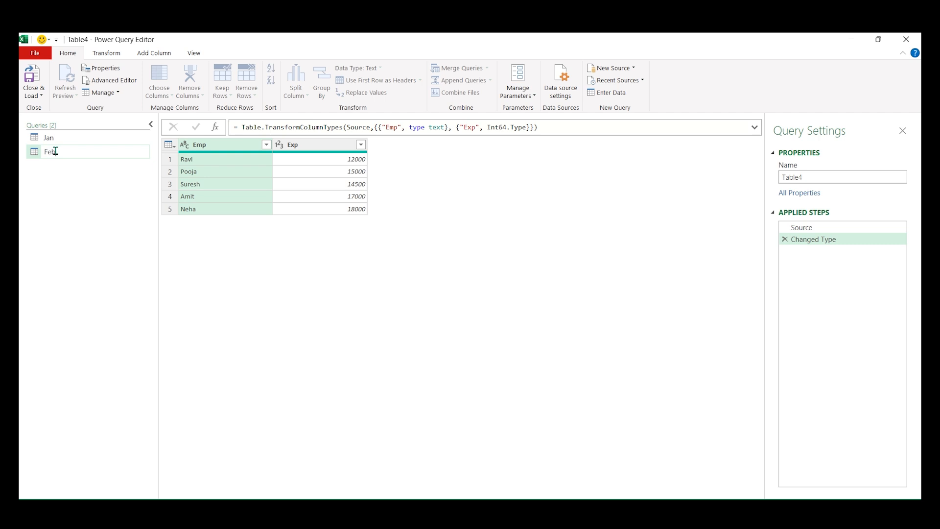
pyautogui.press('Return')
# Add a custom column named Month to the Feb query with the formula = "Feb".
pyautogui.click(154, 53)
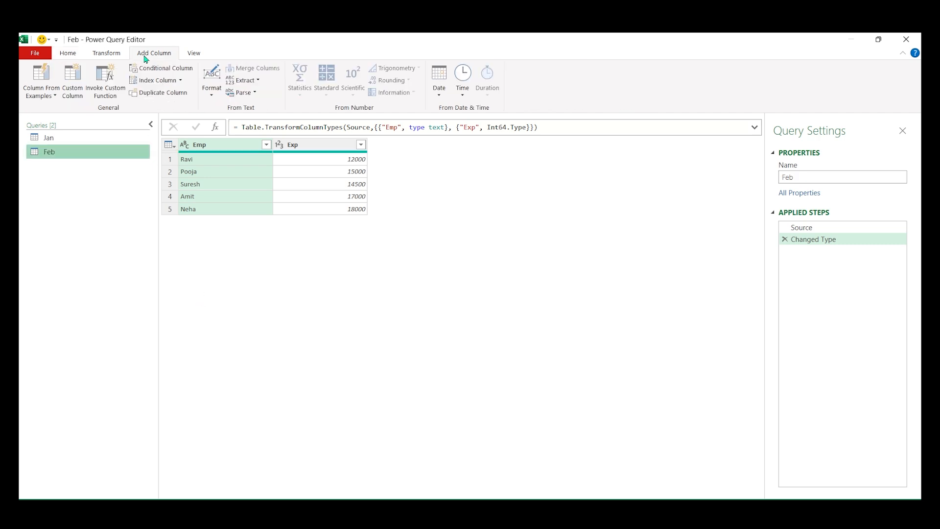
pyautogui.click(69, 82)
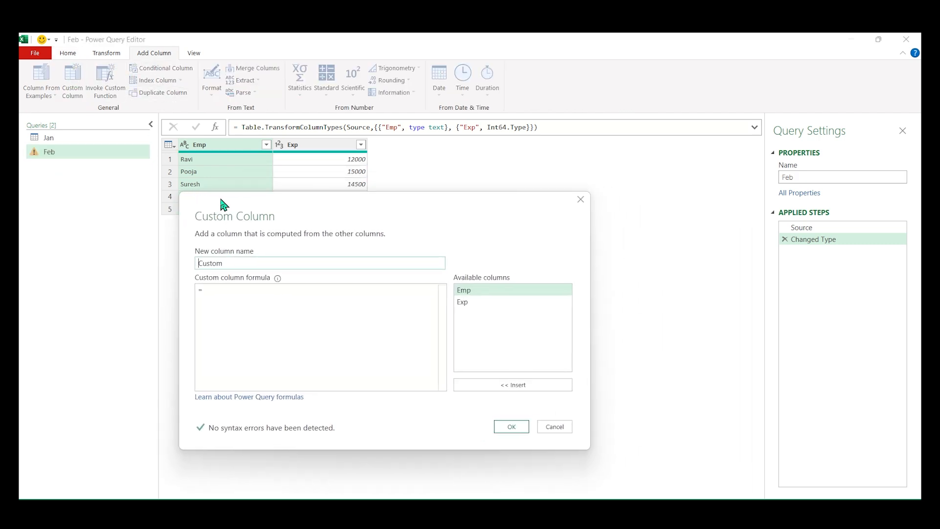
pyautogui.doubleClick(242, 261)
pyautogui.write('Month')
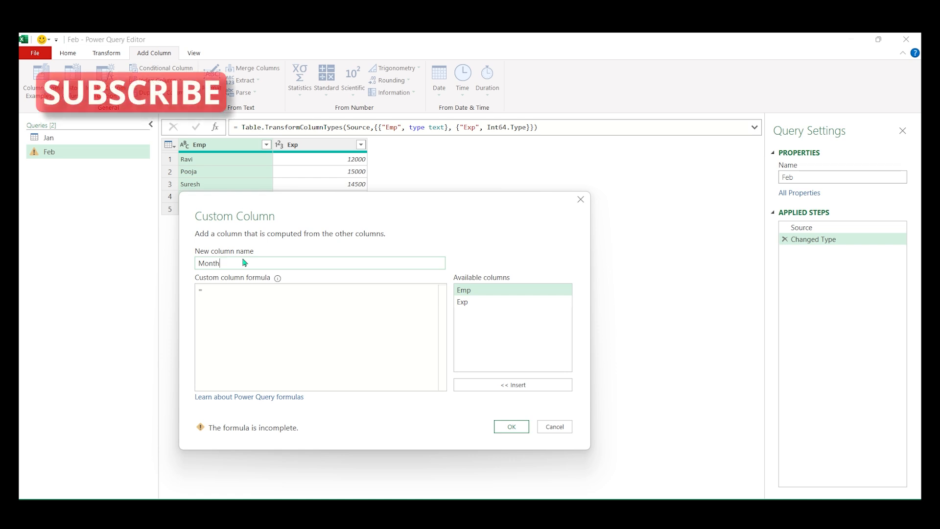
pyautogui.click(227, 291)
pyautogui.write('"Feb')
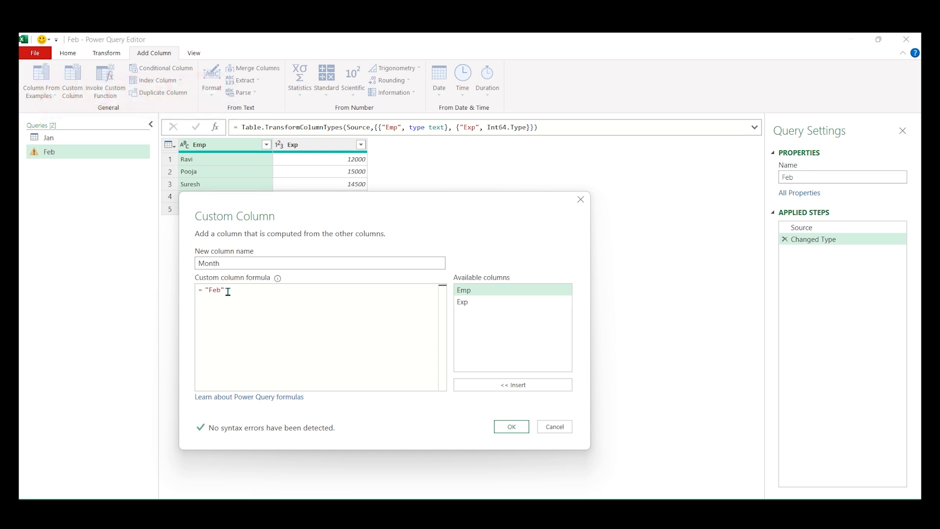
pyautogui.click(510, 428)
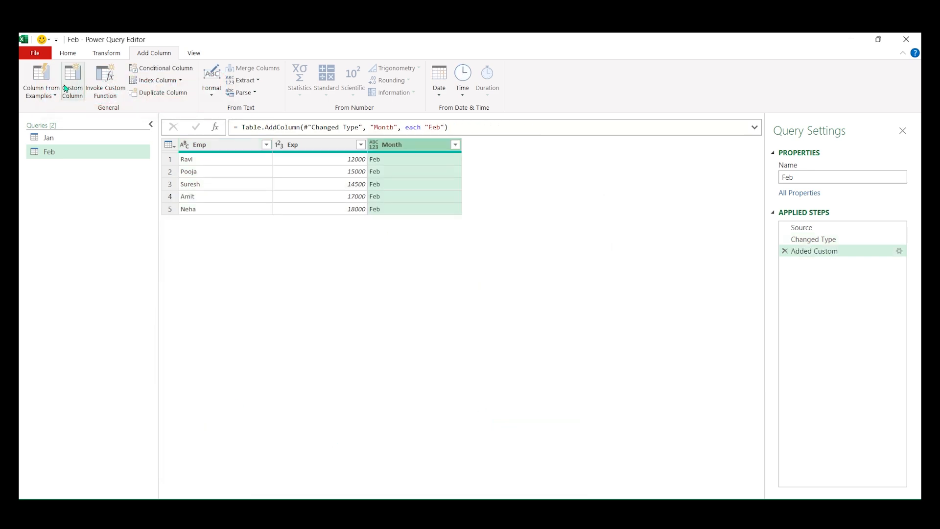
# Close the query editor and load the Feb query with the Only Create Connection option.
pyautogui.click(73, 55)
pyautogui.click(36, 95)
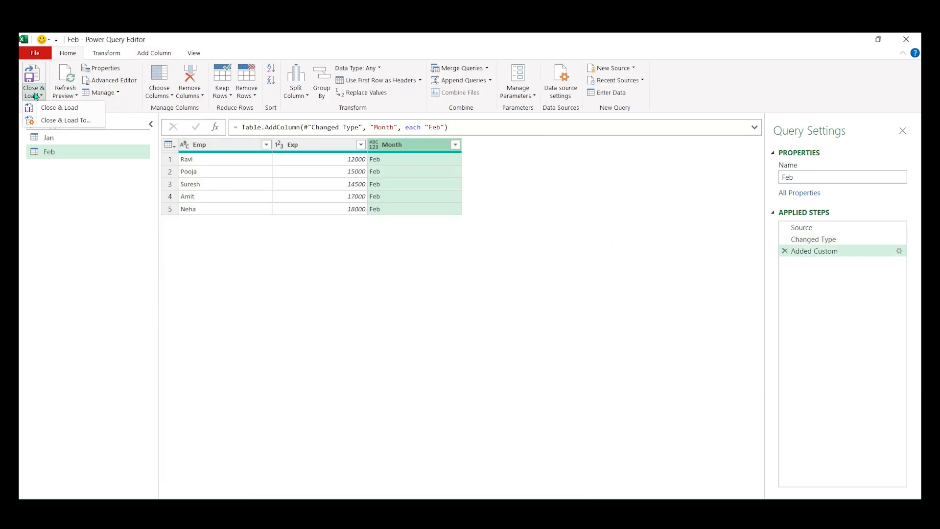
pyautogui.click(61, 121)
pyautogui.click(118, 263)
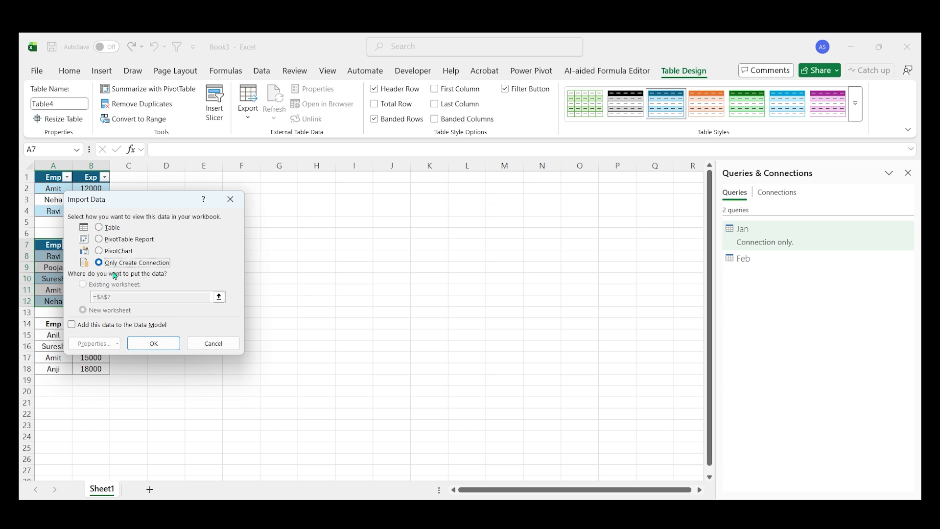
pyautogui.click(154, 343)
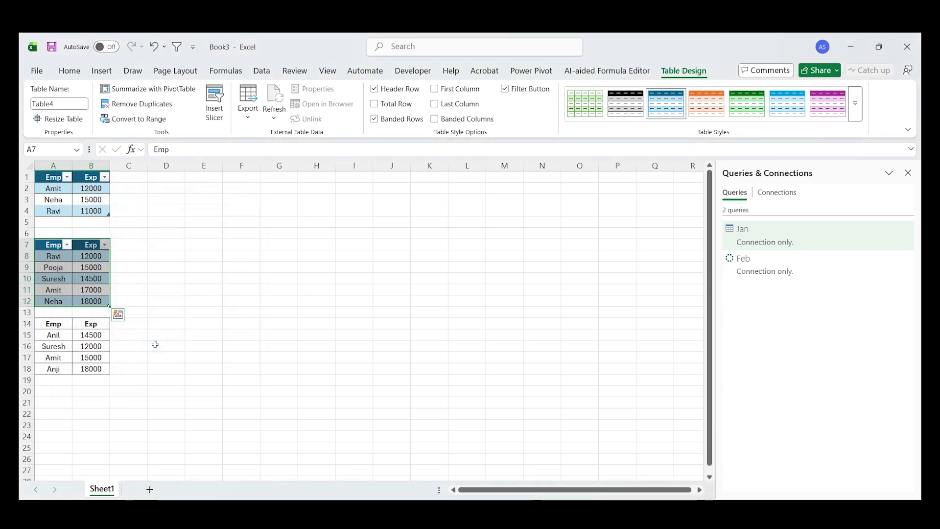
# Load the third range A14:B18 into Power Query as a table with headers and rename its query as Mar.
pyautogui.click(92, 357)
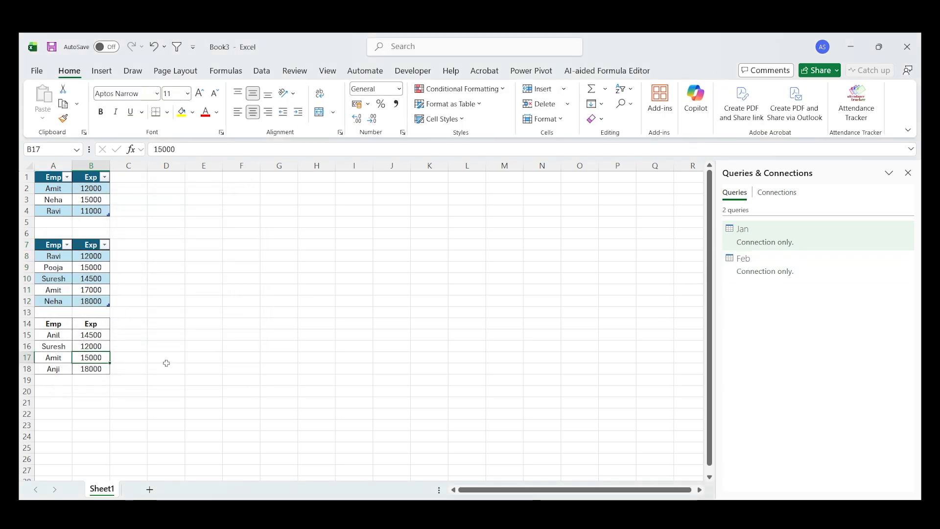
pyautogui.click(262, 71)
pyautogui.click(91, 119)
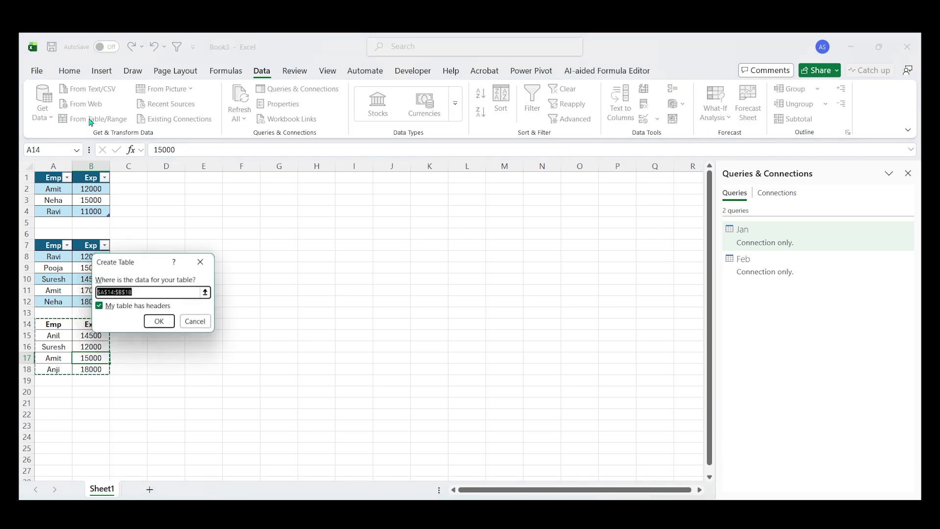
pyautogui.click(158, 320)
pyautogui.doubleClick(54, 166)
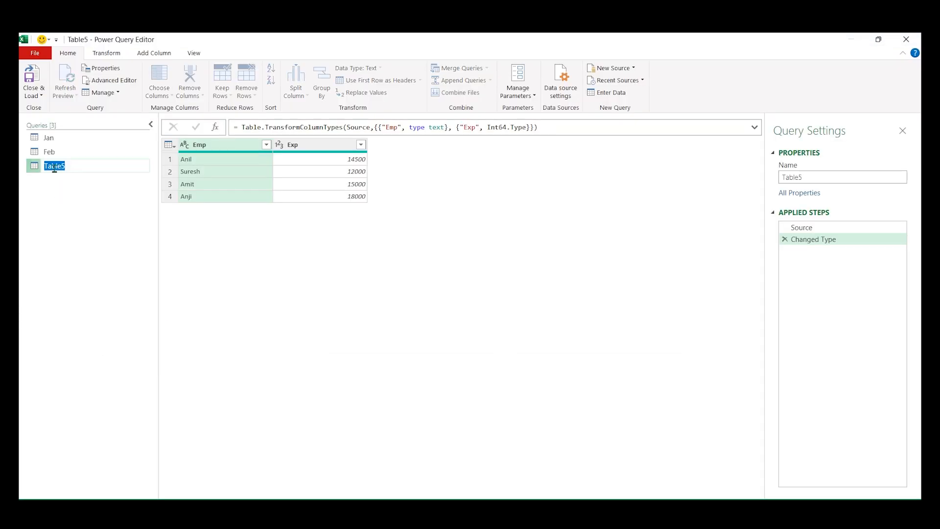
pyautogui.write('Mar')
pyautogui.press('Return')
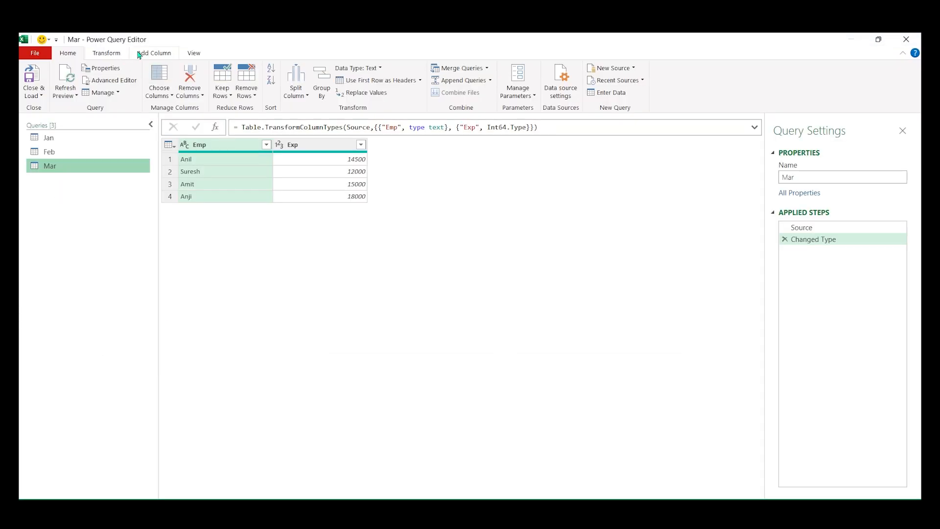
# Add a custom column named Month to the Mar query with the formula = "March".
pyautogui.click(139, 55)
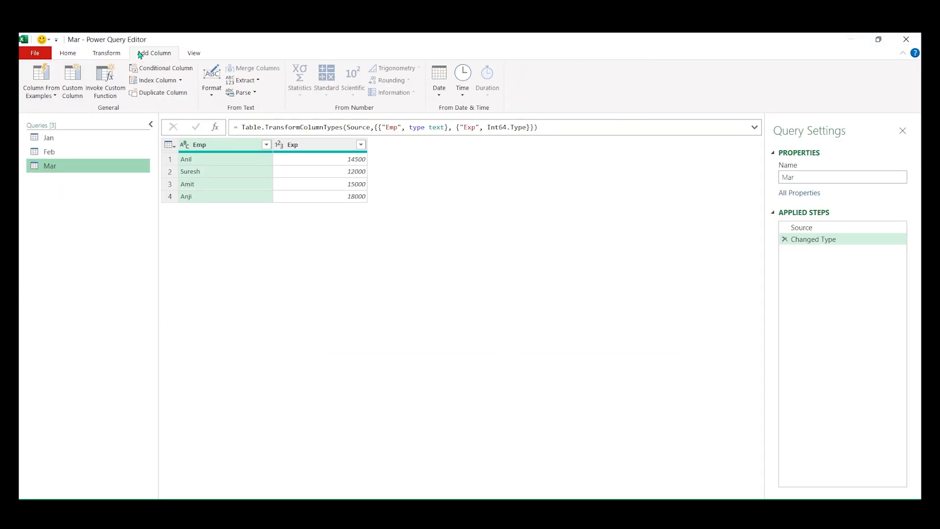
pyautogui.click(80, 80)
pyautogui.write('Month')
pyautogui.click(316, 245)
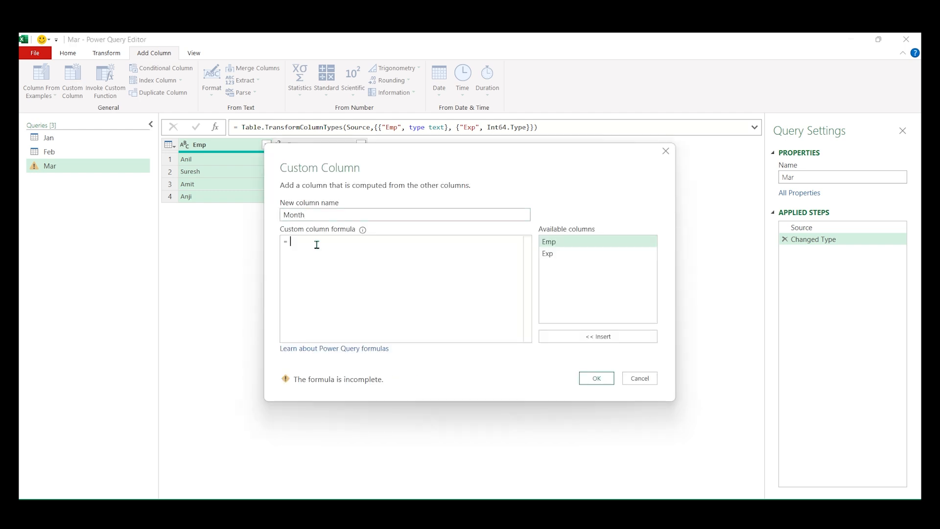
pyautogui.write('"Mar"')
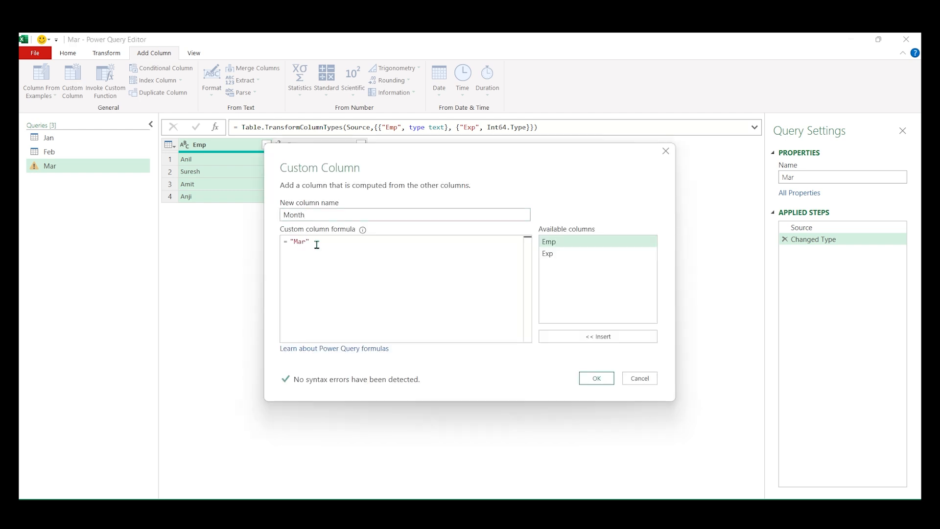
pyautogui.write('ch')
pyautogui.click(595, 378)
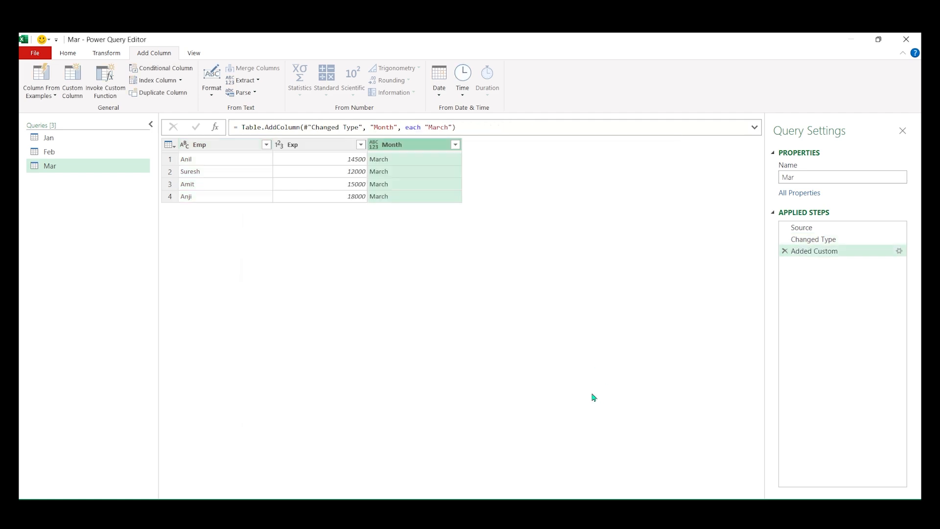
# Close the query editor and load the Mar query with the Only Create Connection option.
pyautogui.click(68, 53)
pyautogui.click(40, 96)
pyautogui.click(80, 121)
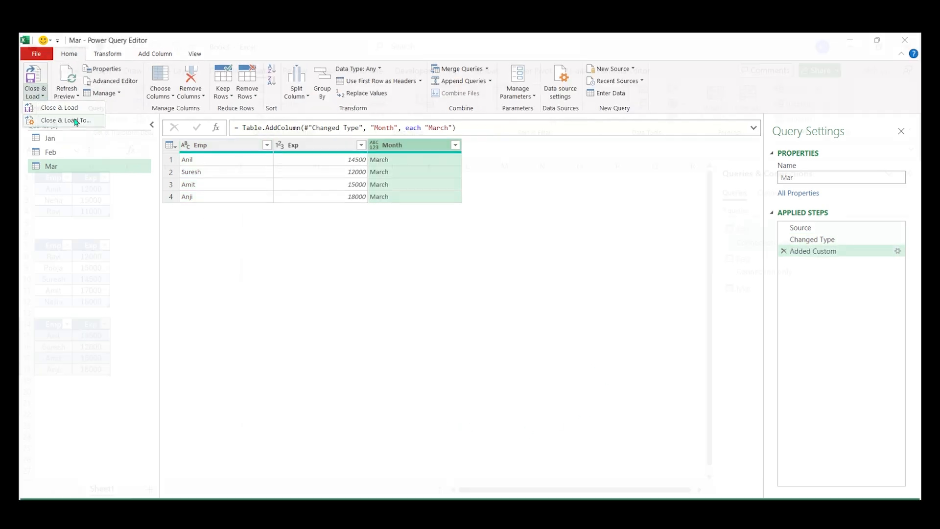
pyautogui.click(134, 263)
pyautogui.click(154, 343)
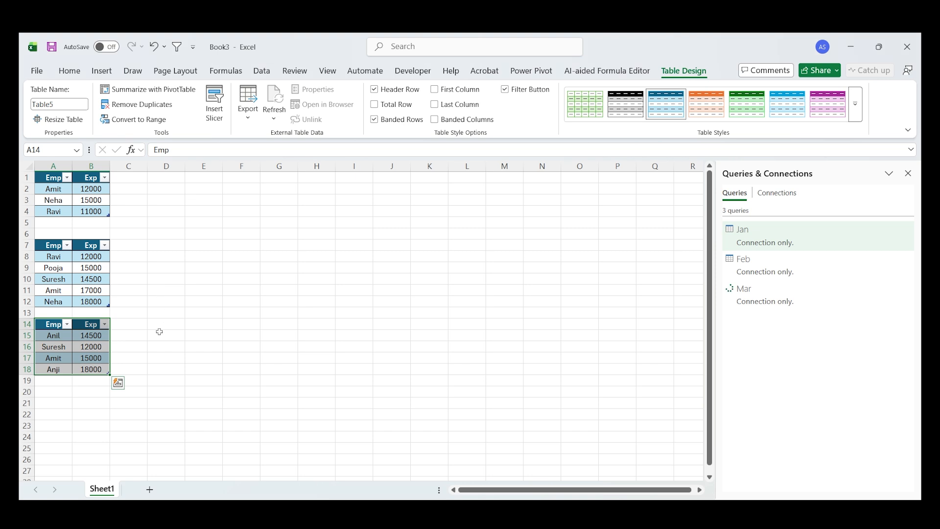
# Append the Jan, Feb and Mar queries into a single new query using the three or more tables option.
pyautogui.click(262, 72)
pyautogui.click(43, 101)
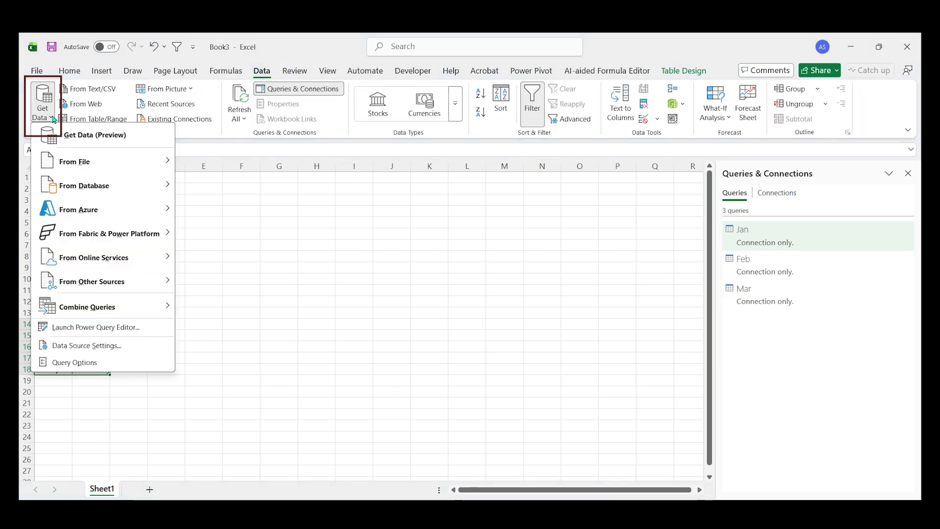
pyautogui.moveTo(72, 317)
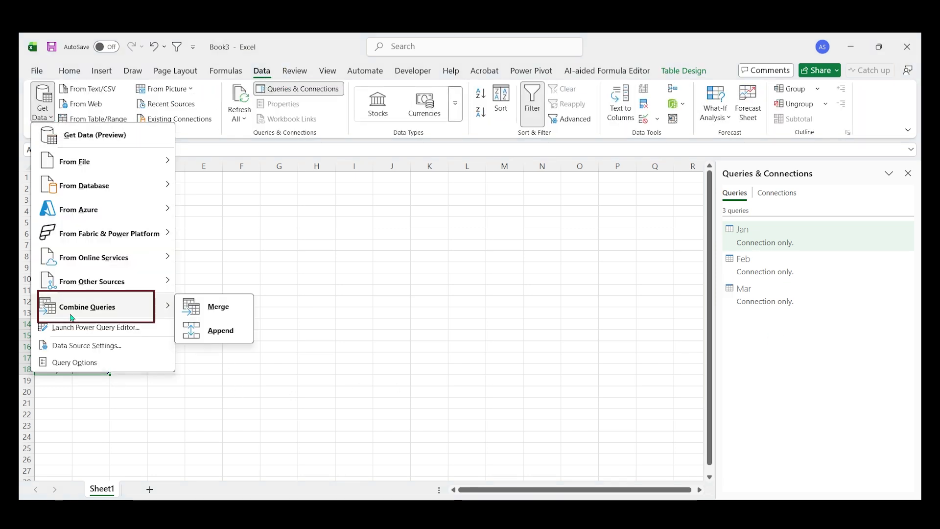
pyautogui.click(210, 332)
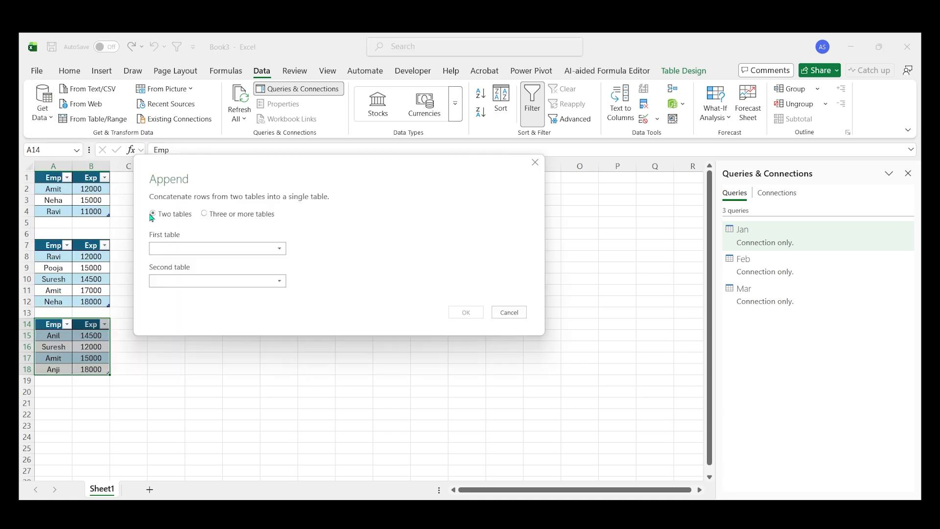
pyautogui.click(221, 218)
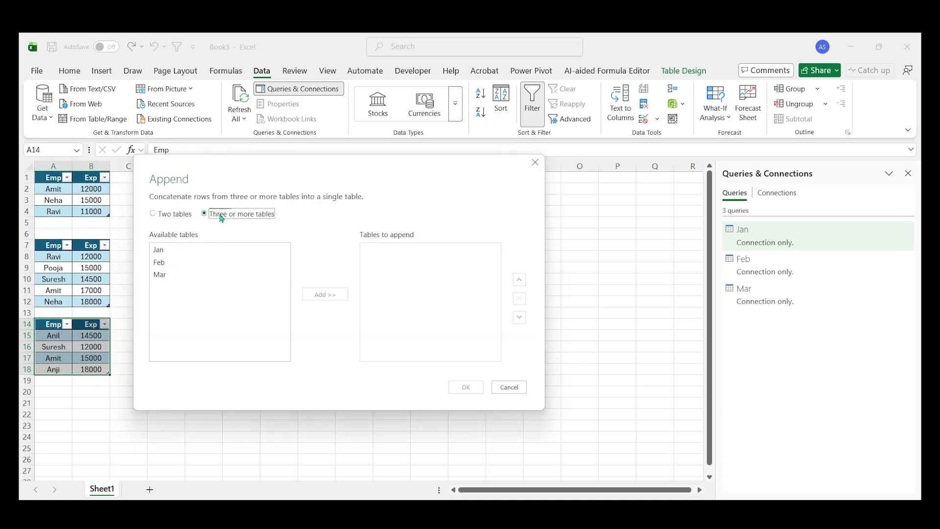
pyautogui.click(194, 250)
pyautogui.click(323, 294)
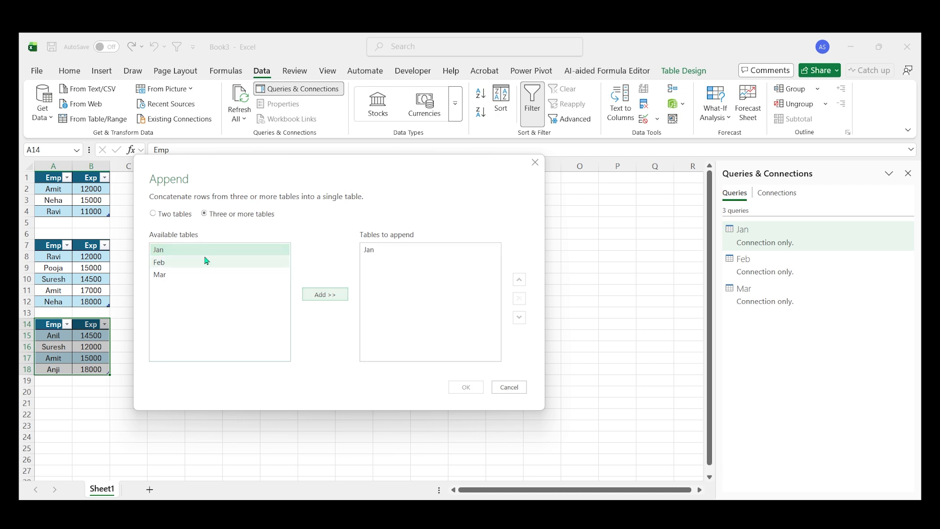
pyautogui.click(209, 269)
pyautogui.click(338, 294)
pyautogui.click(212, 275)
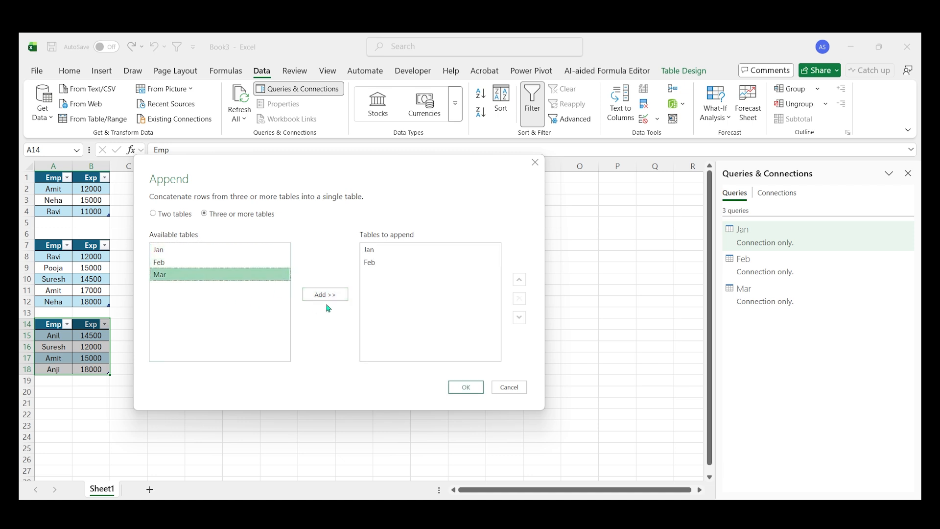
pyautogui.click(325, 294)
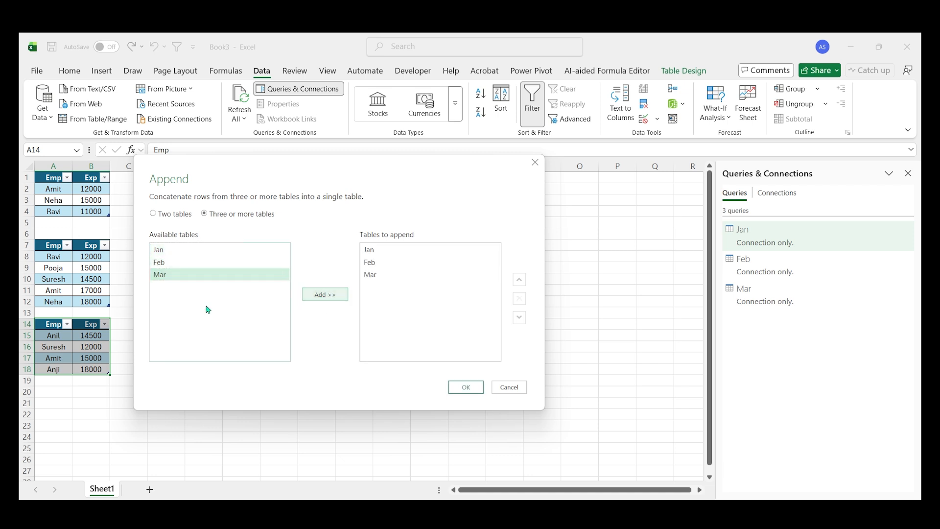
pyautogui.click(465, 387)
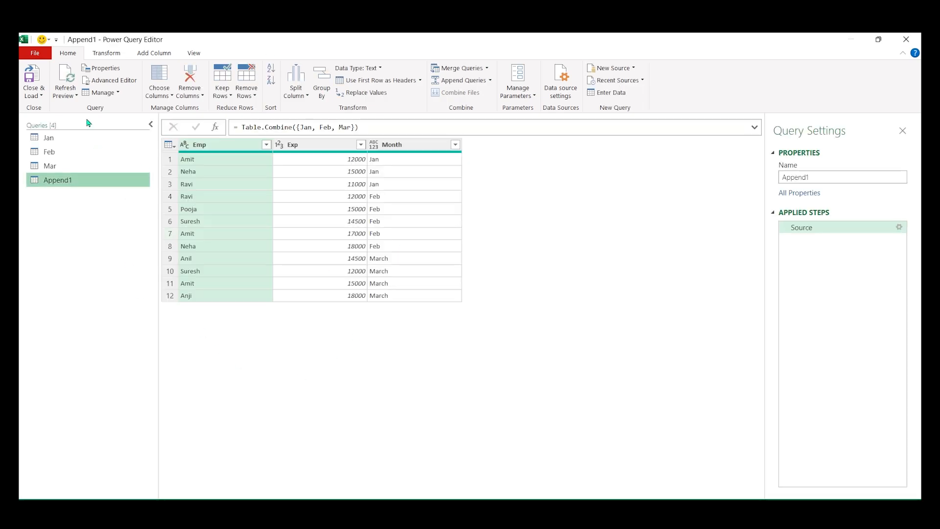
# Rename the appended query as Data.
pyautogui.doubleClick(66, 182)
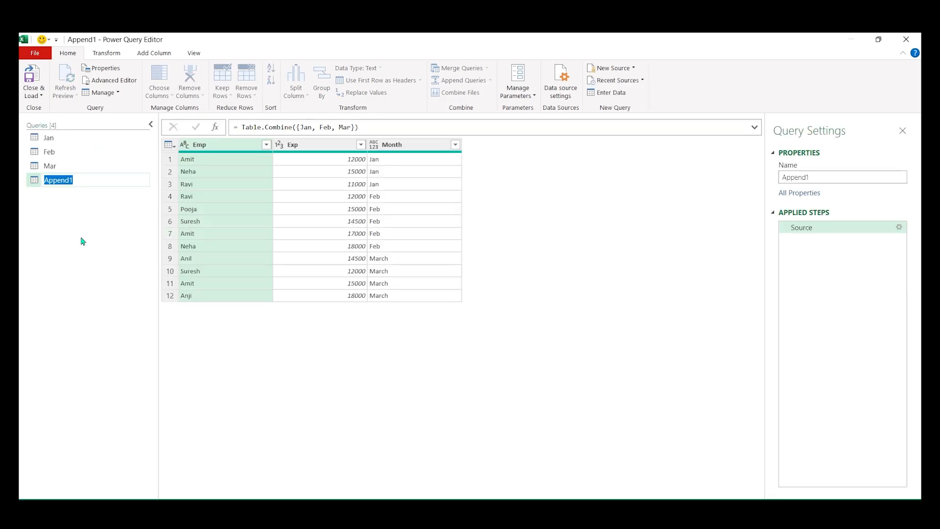
pyautogui.write('Data')
pyautogui.press('Return')
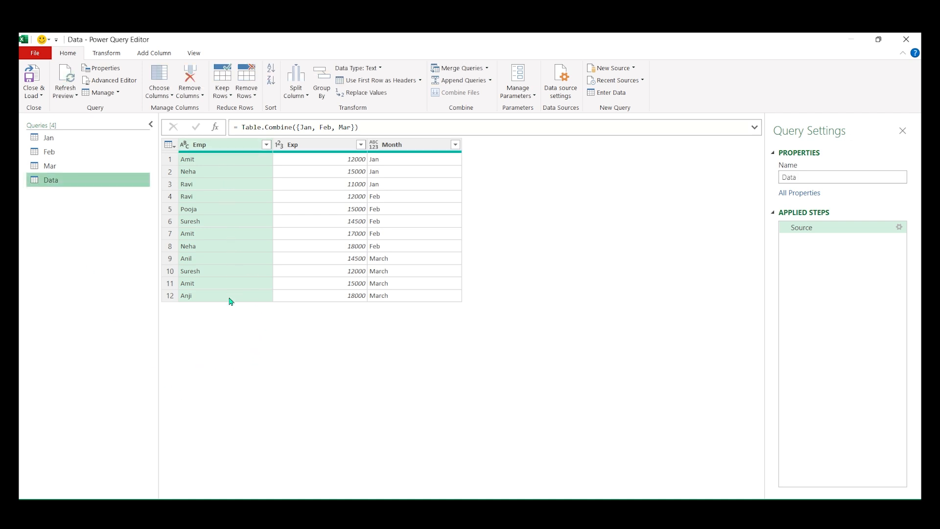
# Pivot the Month column of the Data query with Exp as the values column and Sum as the aggregate function.
pyautogui.click(392, 148)
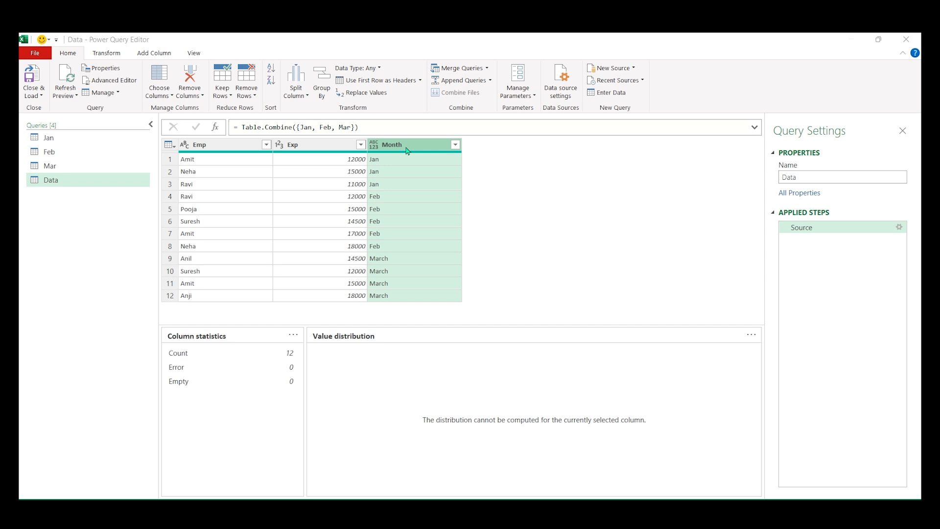
pyautogui.click(107, 53)
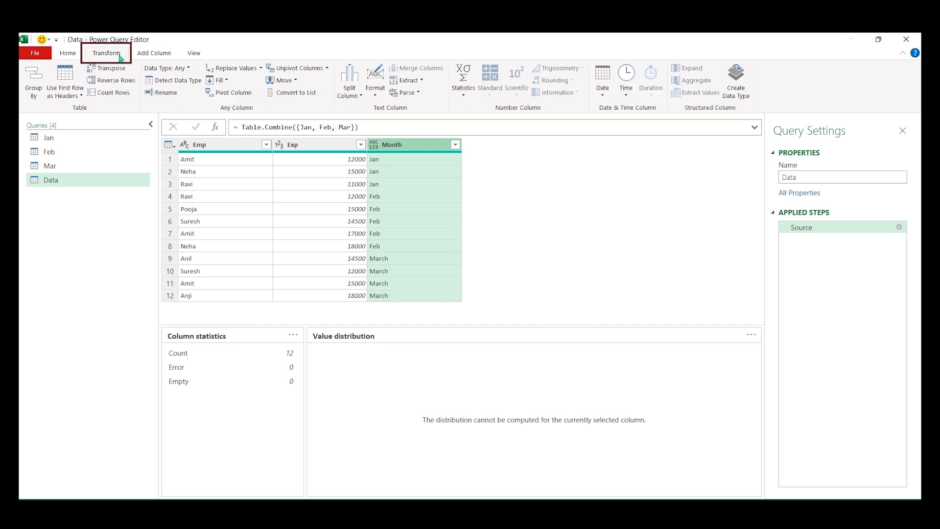
pyautogui.click(235, 93)
pyautogui.click(306, 264)
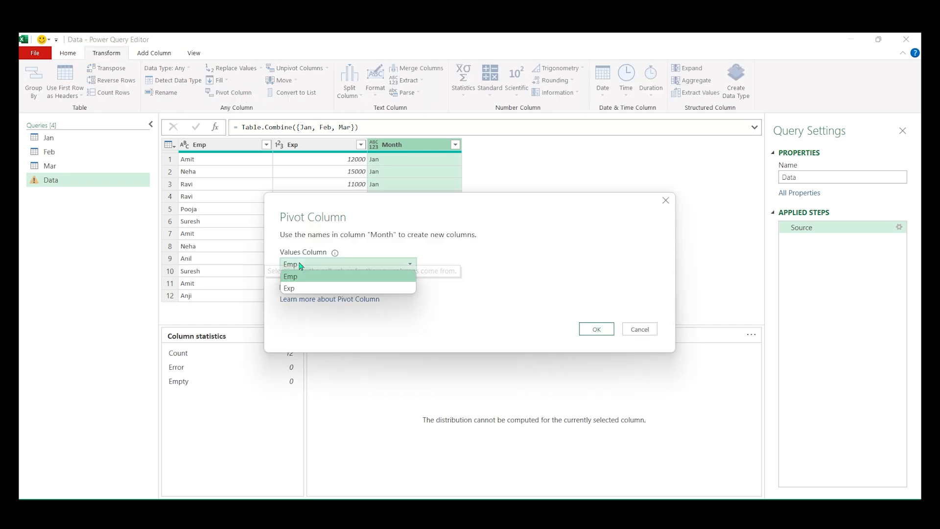
pyautogui.click(306, 288)
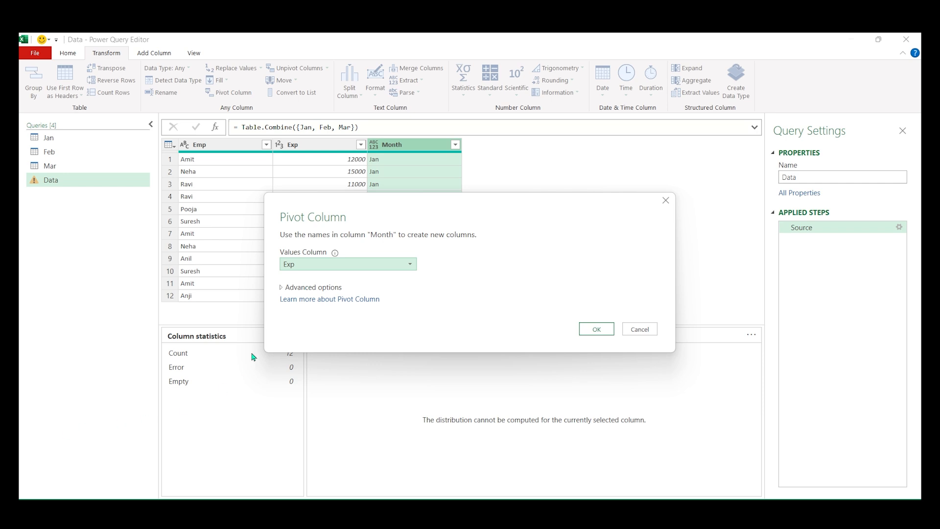
pyautogui.click(282, 288)
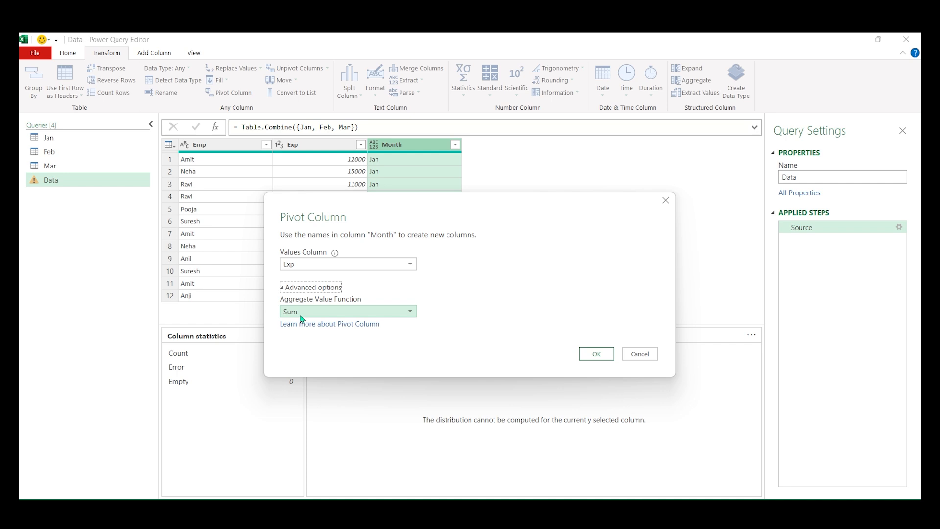
pyautogui.click(603, 354)
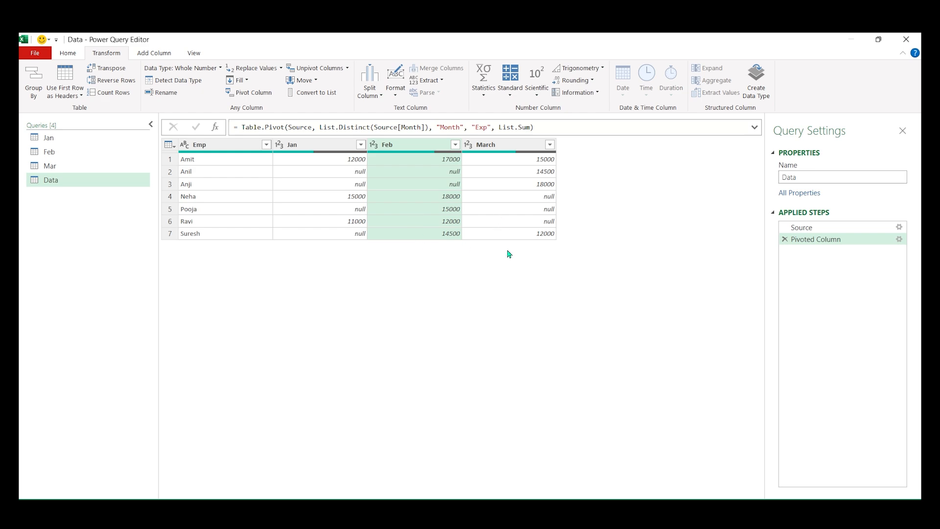
# Close the query editor and load the Data query as a table in a new worksheet.
pyautogui.click(68, 53)
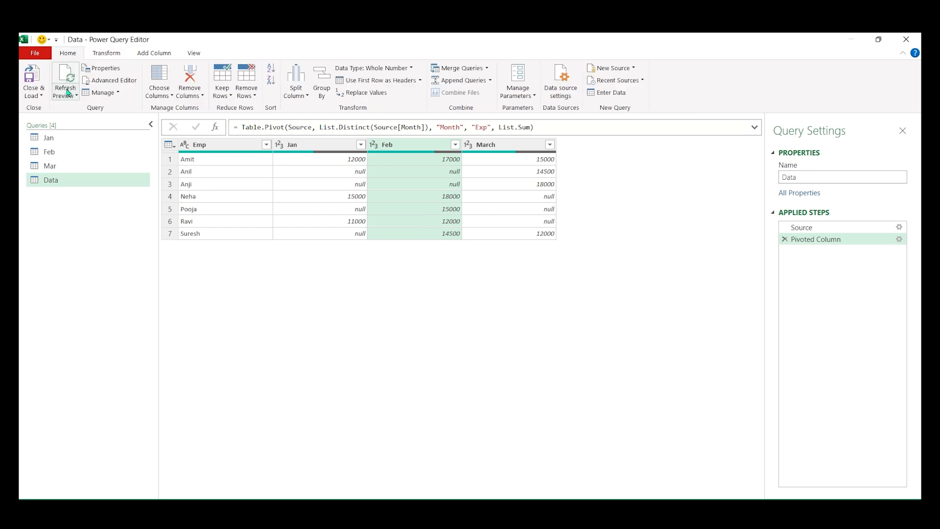
pyautogui.click(42, 96)
pyautogui.click(59, 107)
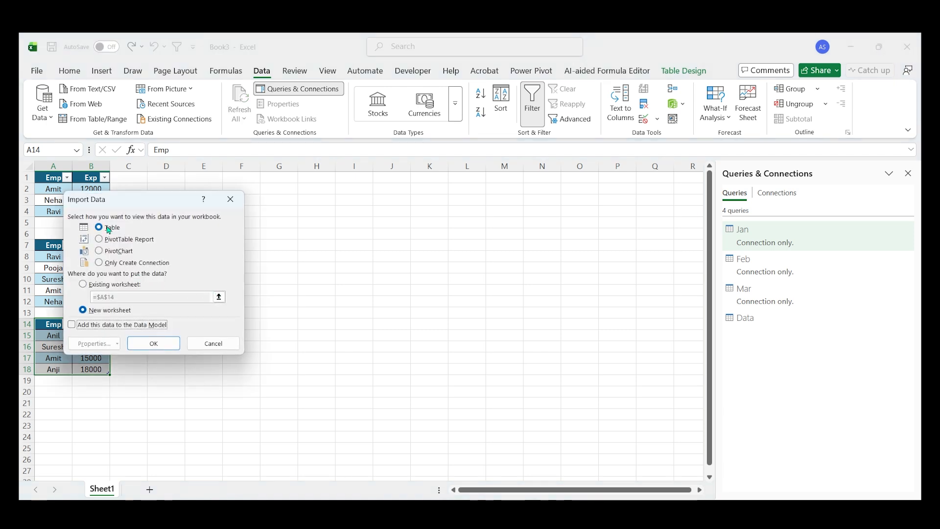
pyautogui.click(153, 343)
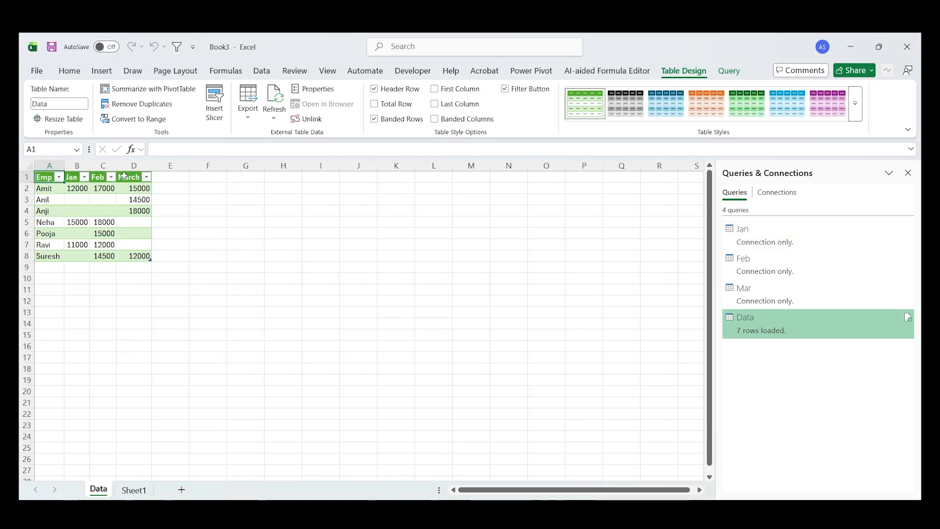